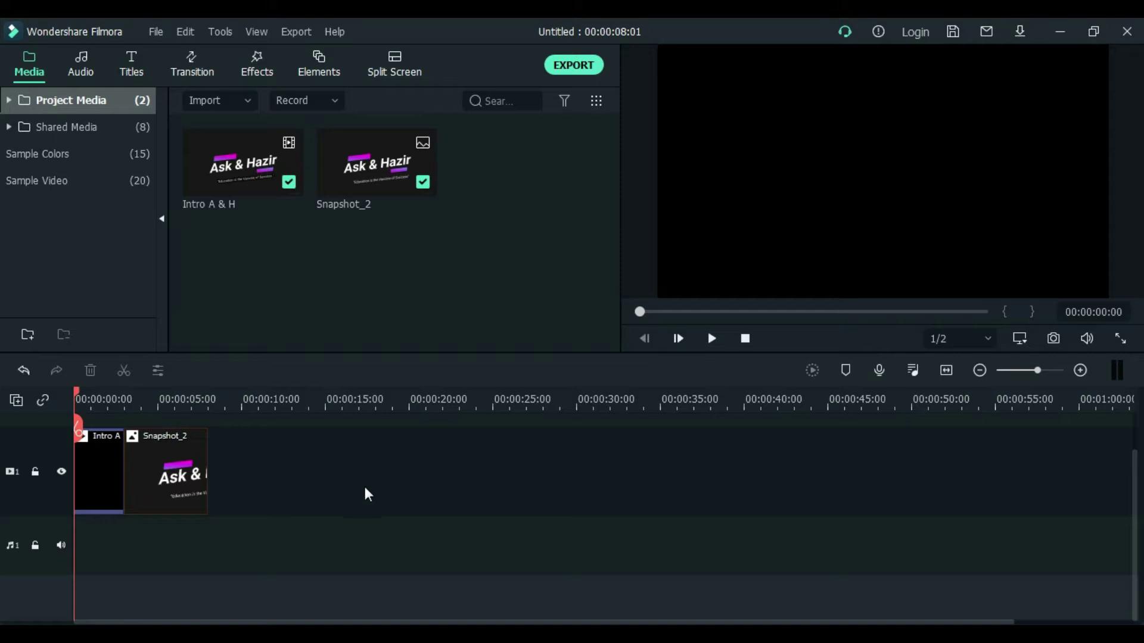
# Play the timeline from the beginning to preview the intro clip and snapshot without sound
pyautogui.click(710, 345)
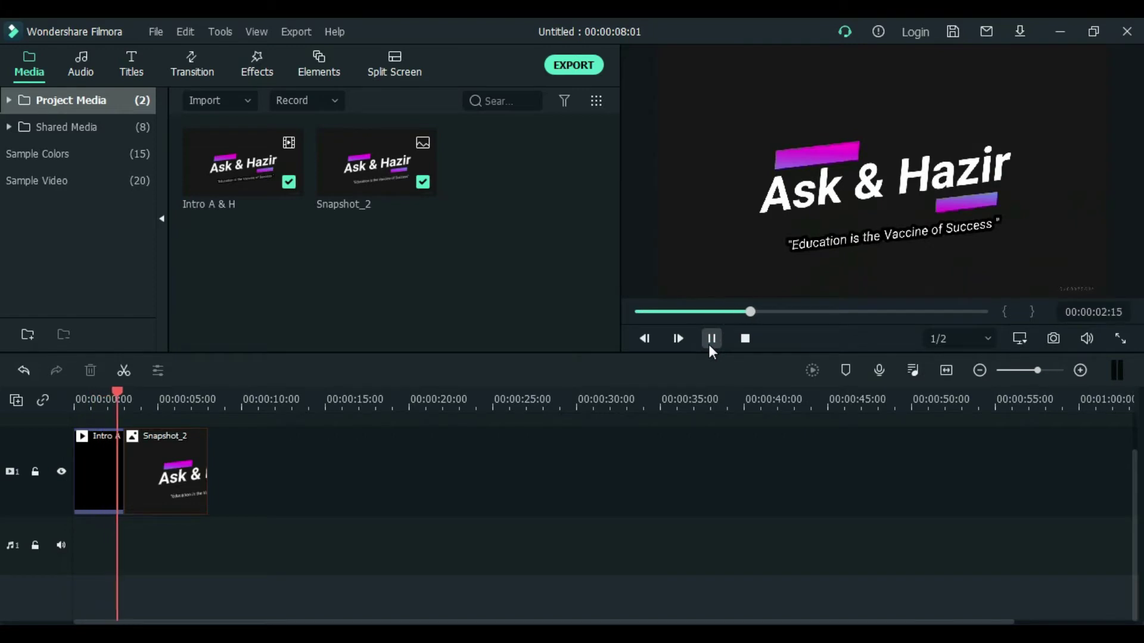
pyautogui.click(710, 341)
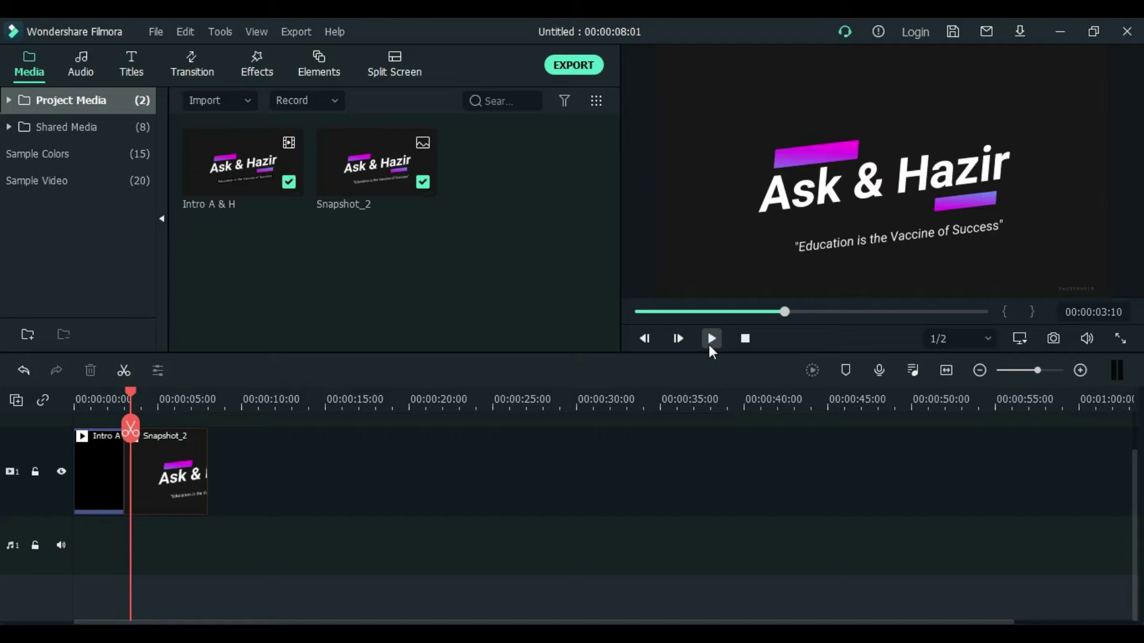
# Browse the included audio categories and preview the track "Earth - The Rhythm Of Memories" under Tender & Sentimental
pyautogui.click(81, 62)
pyautogui.click(33, 62)
pyautogui.click(85, 72)
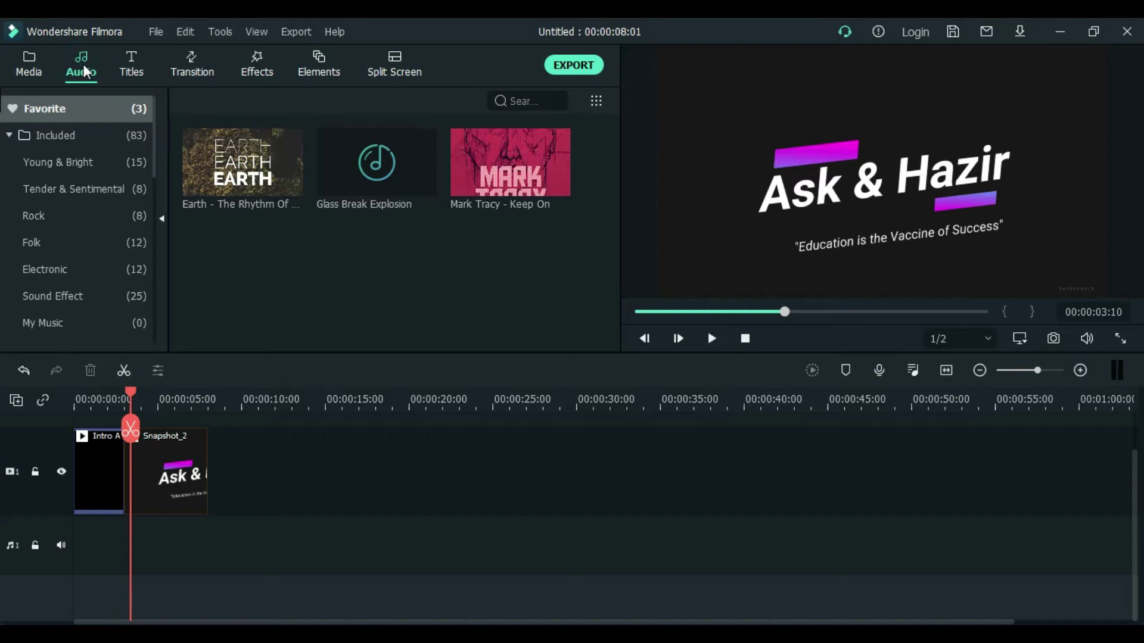
pyautogui.click(77, 165)
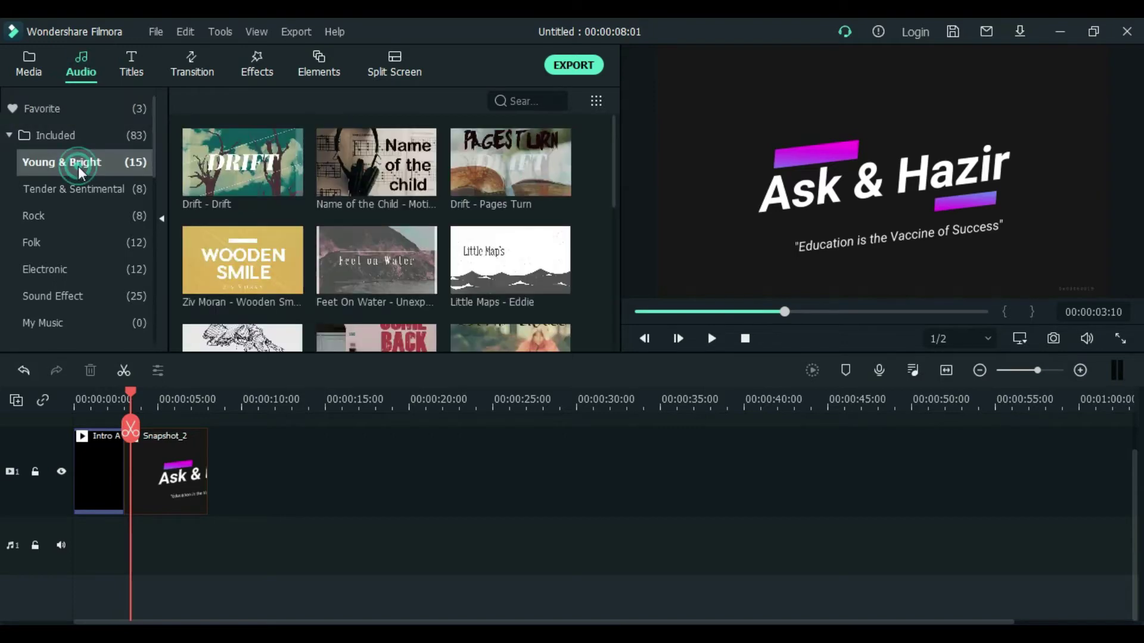
pyautogui.click(69, 191)
pyautogui.click(44, 223)
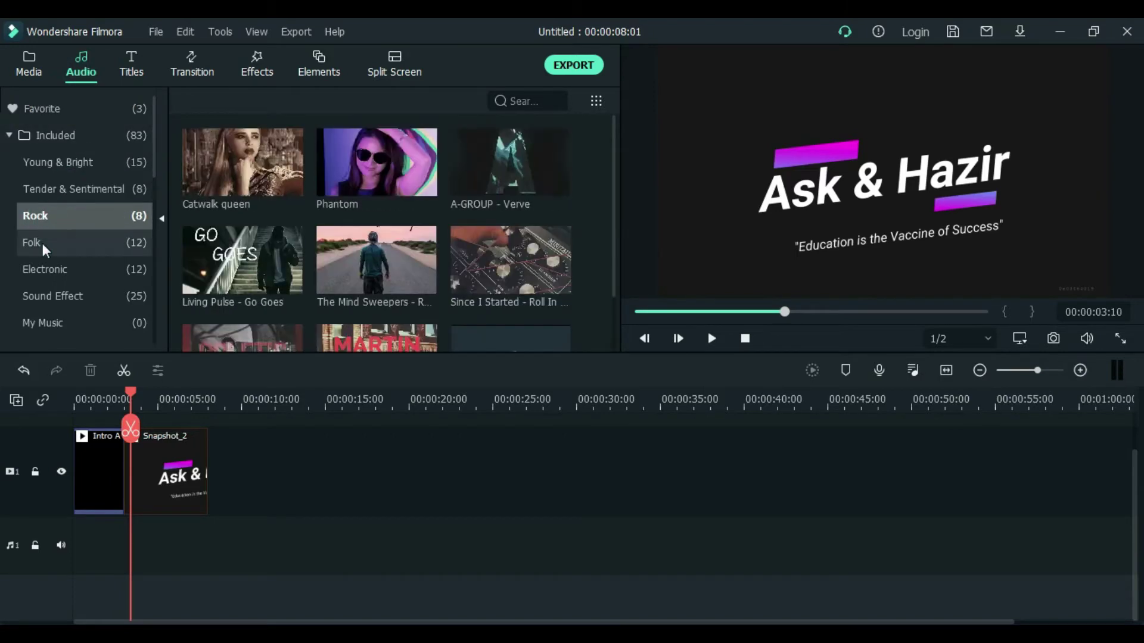
pyautogui.click(41, 243)
pyautogui.click(62, 268)
pyautogui.click(63, 286)
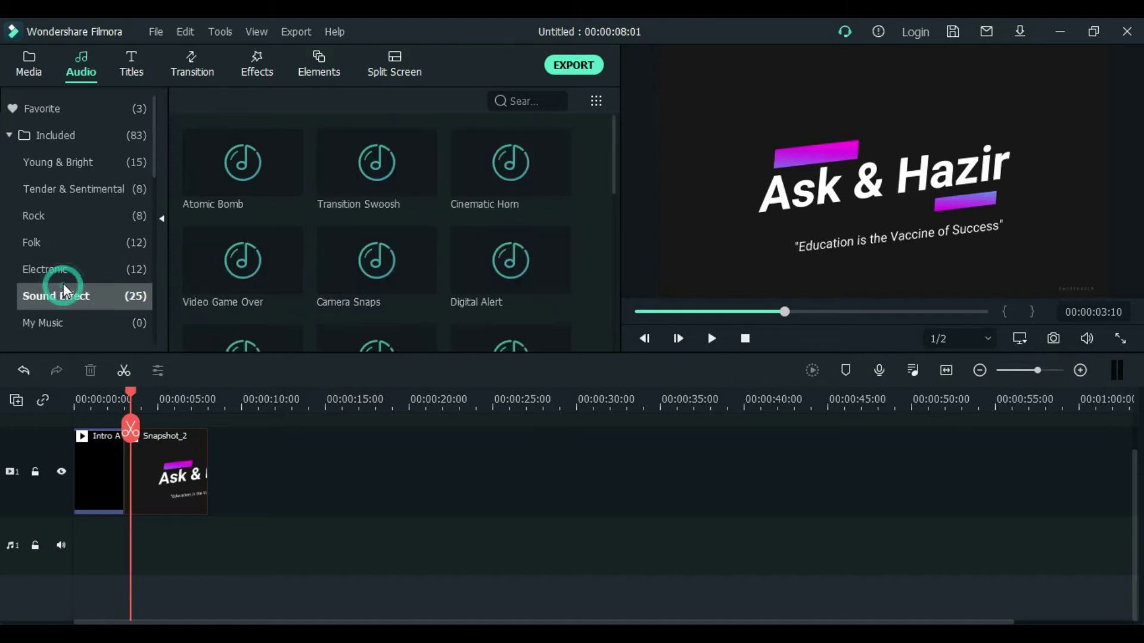
pyautogui.click(56, 237)
pyautogui.click(53, 190)
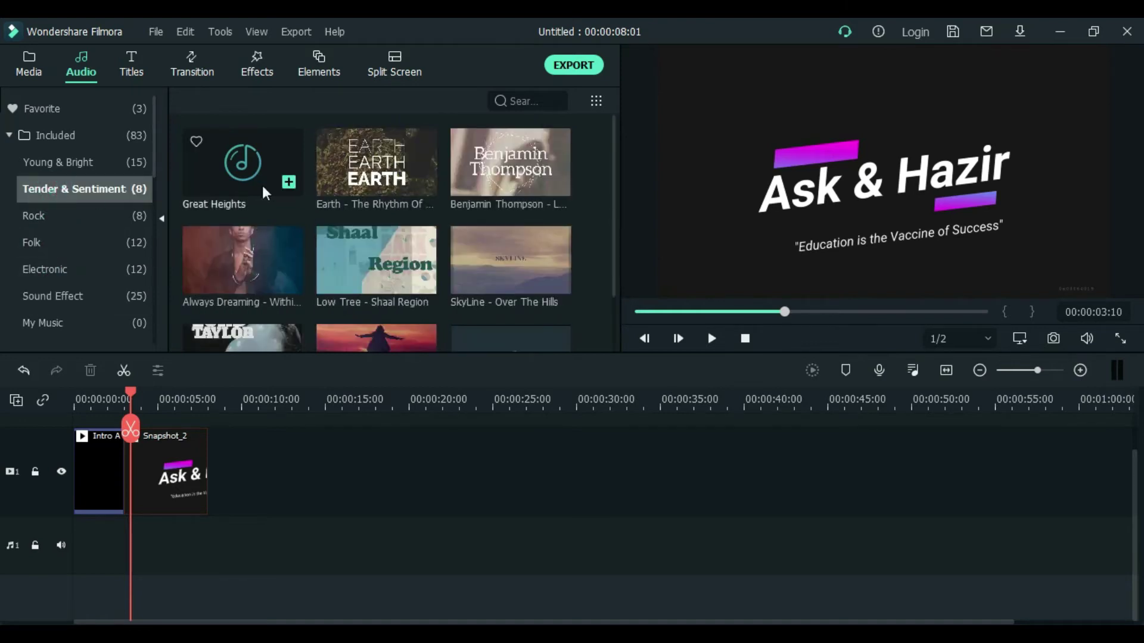
pyautogui.click(352, 185)
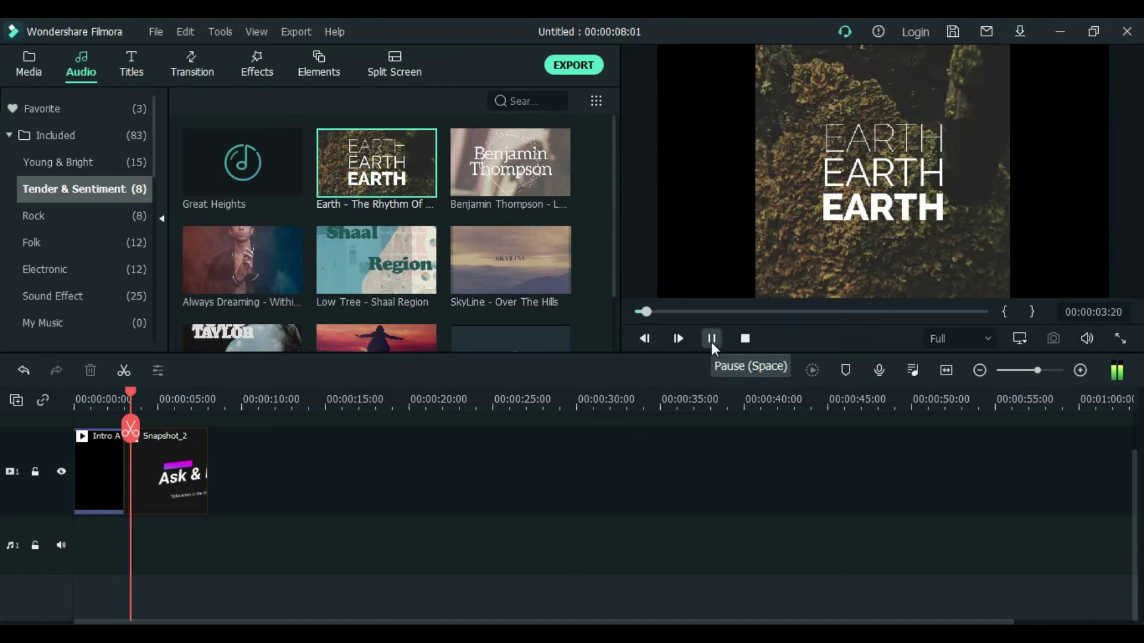
pyautogui.click(712, 341)
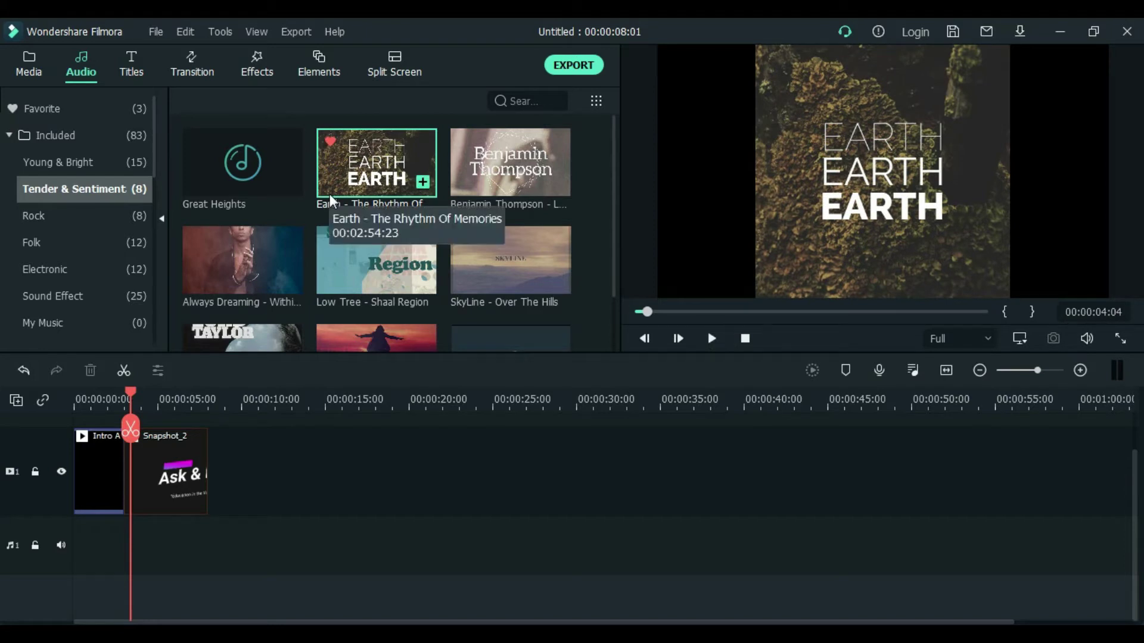
# Preview the Cinematic Horn sound effect and place it at the start of audio track 1
pyautogui.click(38, 269)
pyautogui.click(38, 297)
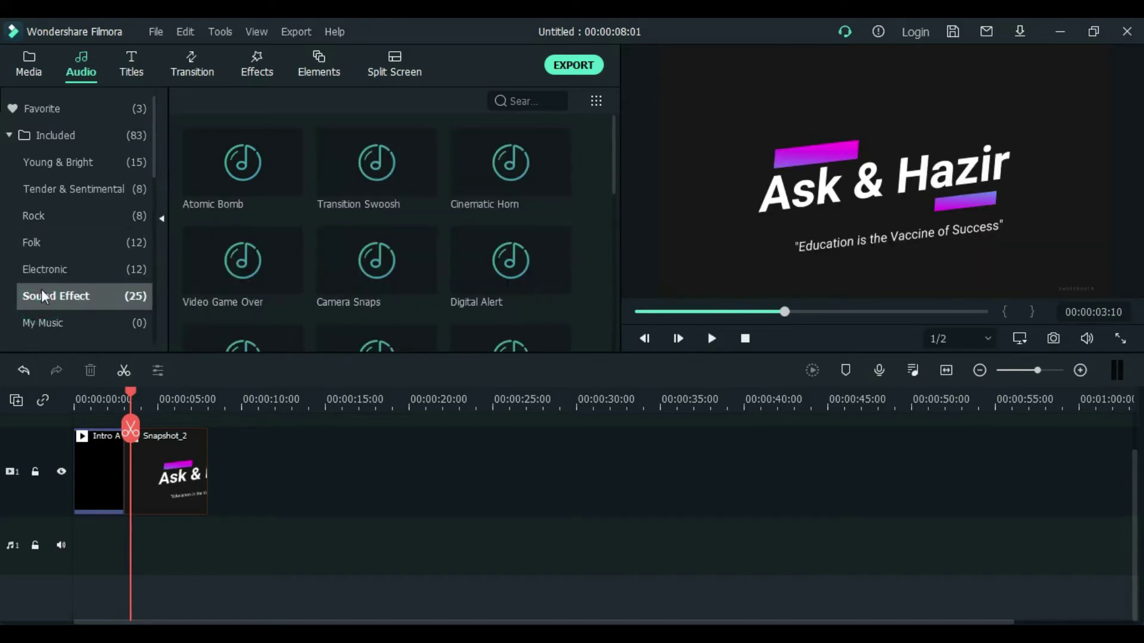
pyautogui.click(466, 181)
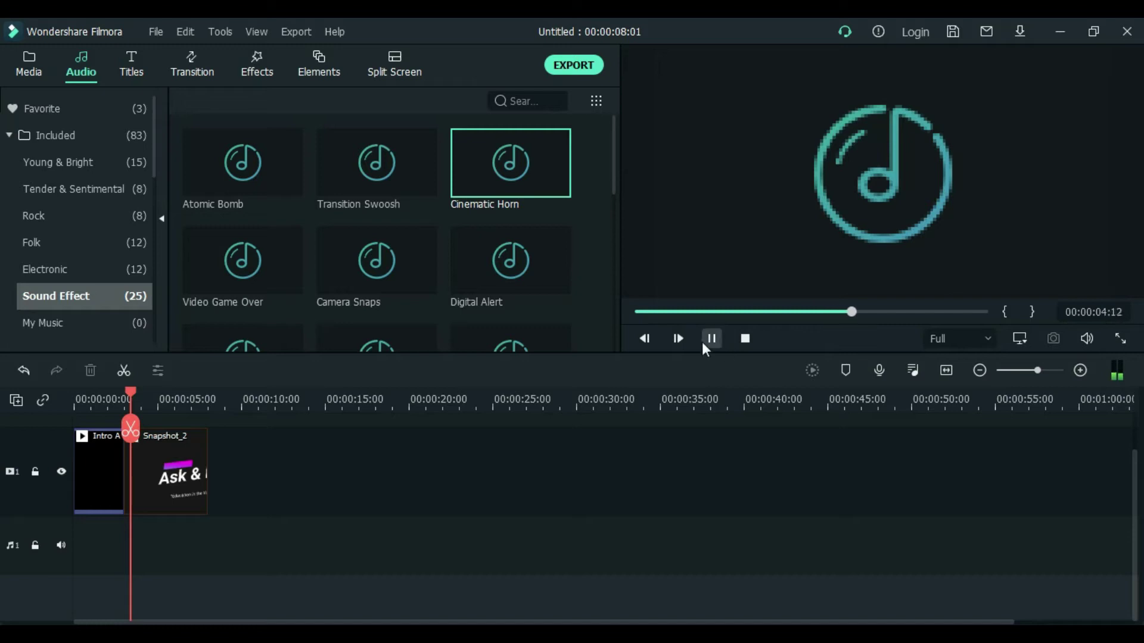
pyautogui.moveTo(481, 174); pyautogui.dragTo(74, 489)
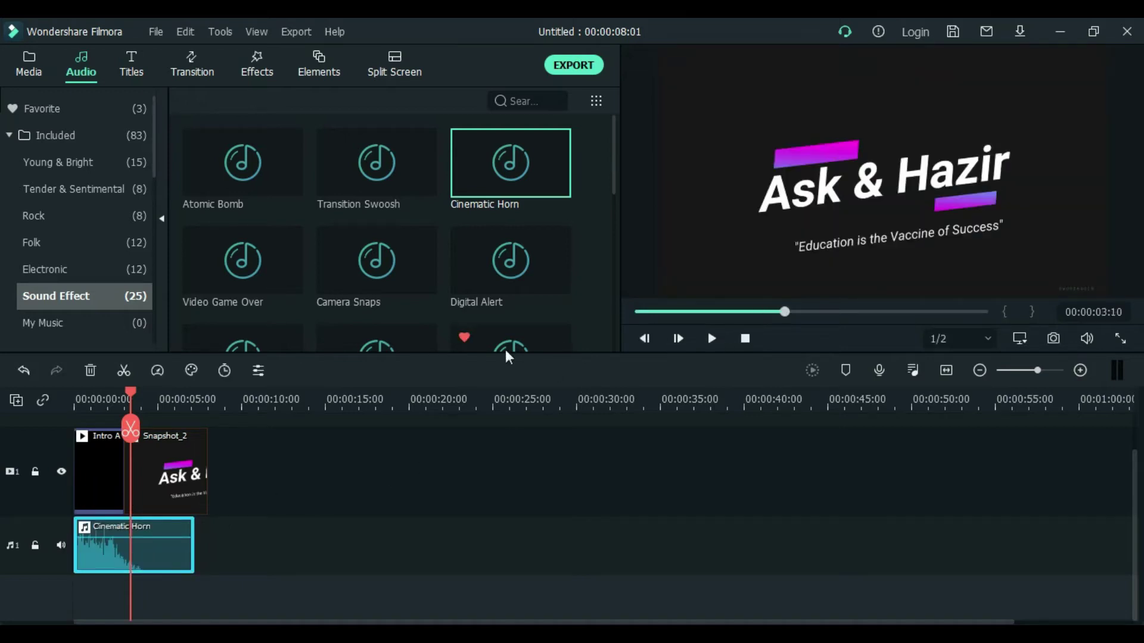
# Play the intro with the Cinematic Horn sound from near the beginning, and delete the horn clip from the audio track
pyautogui.moveTo(127, 389); pyautogui.dragTo(82, 386)
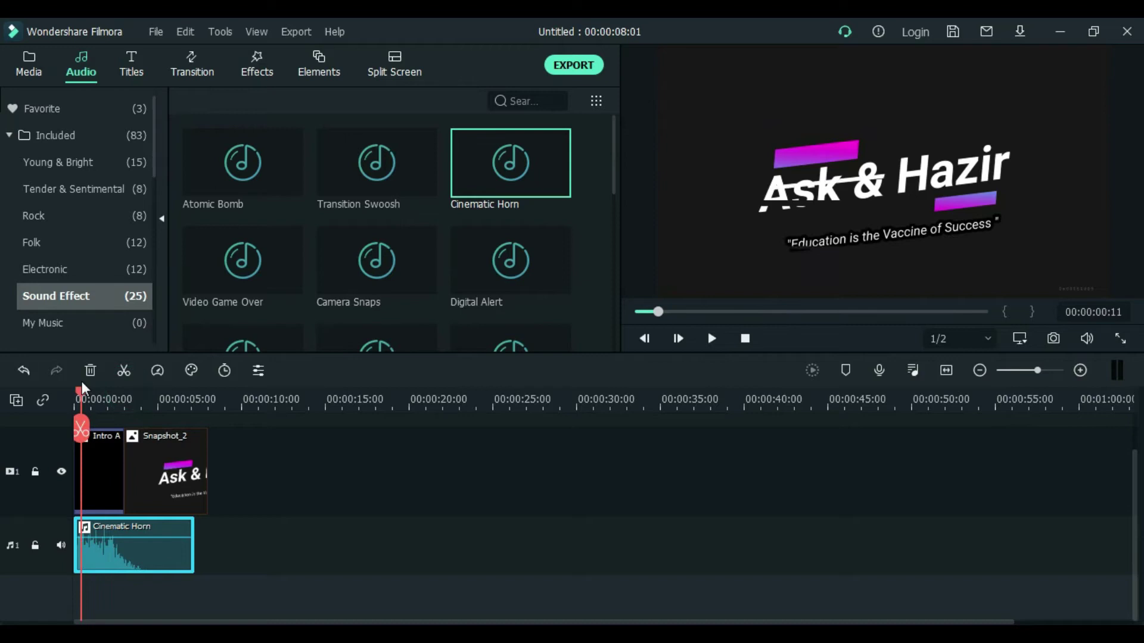
pyautogui.click(701, 338)
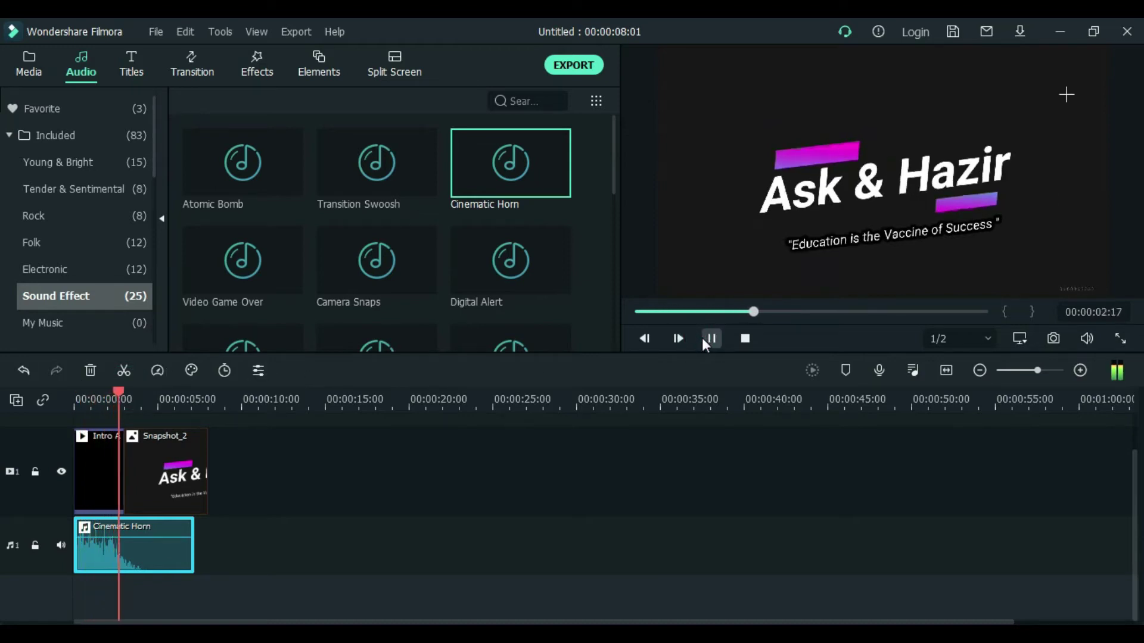
pyautogui.click(703, 338)
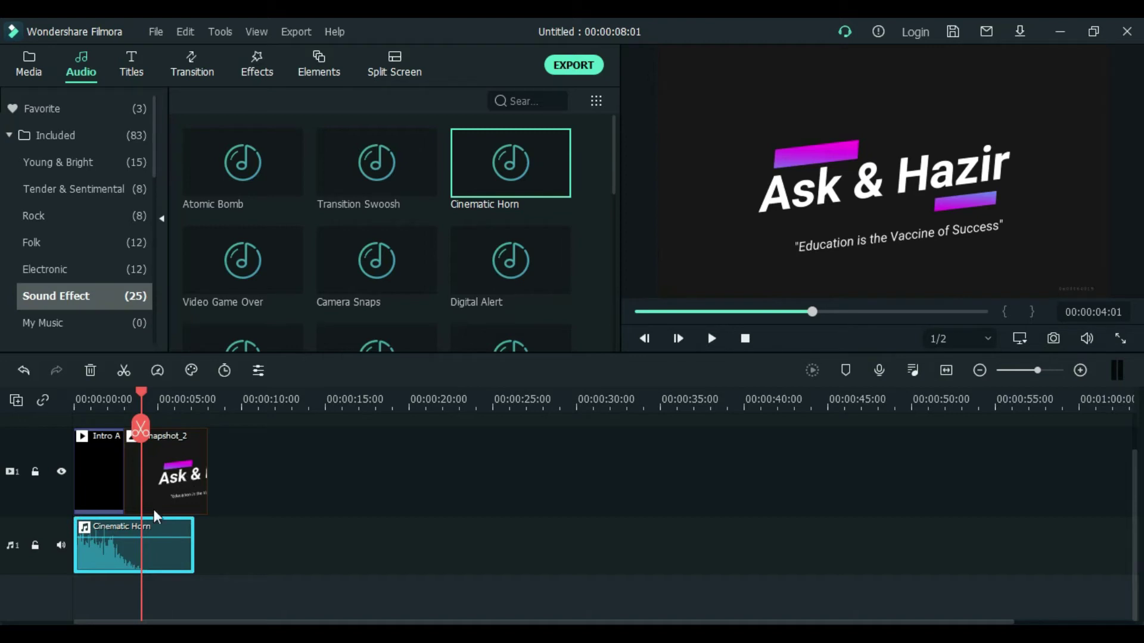
pyautogui.press('Delete')
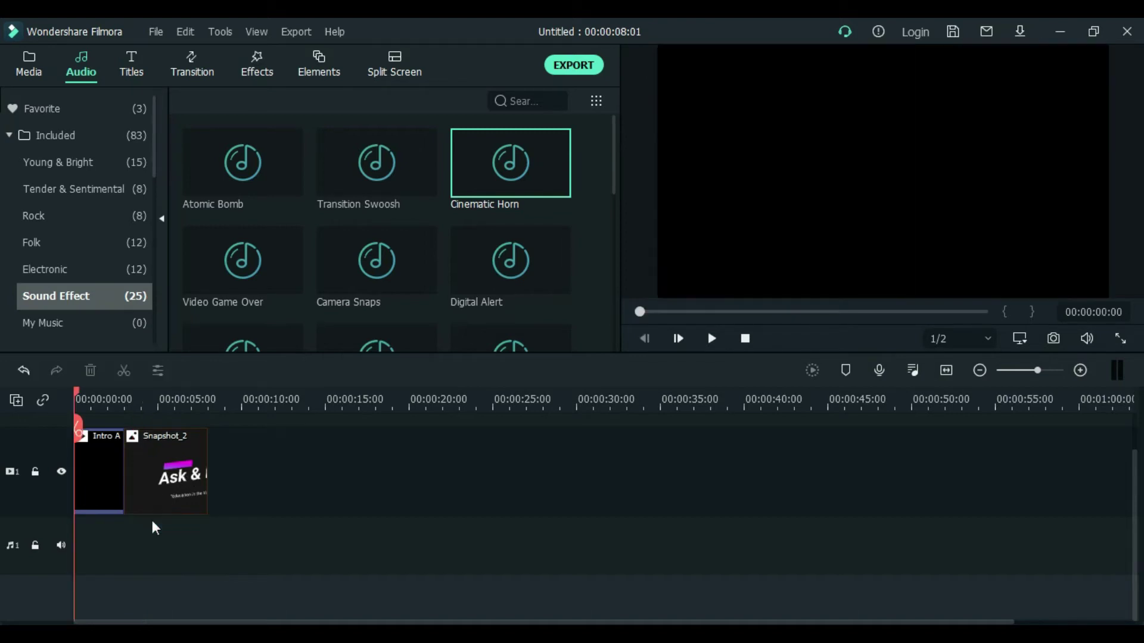
# Import the Music Free audio file from the Supporting Videos folder and place it at the start of audio track 1
pyautogui.click(31, 69)
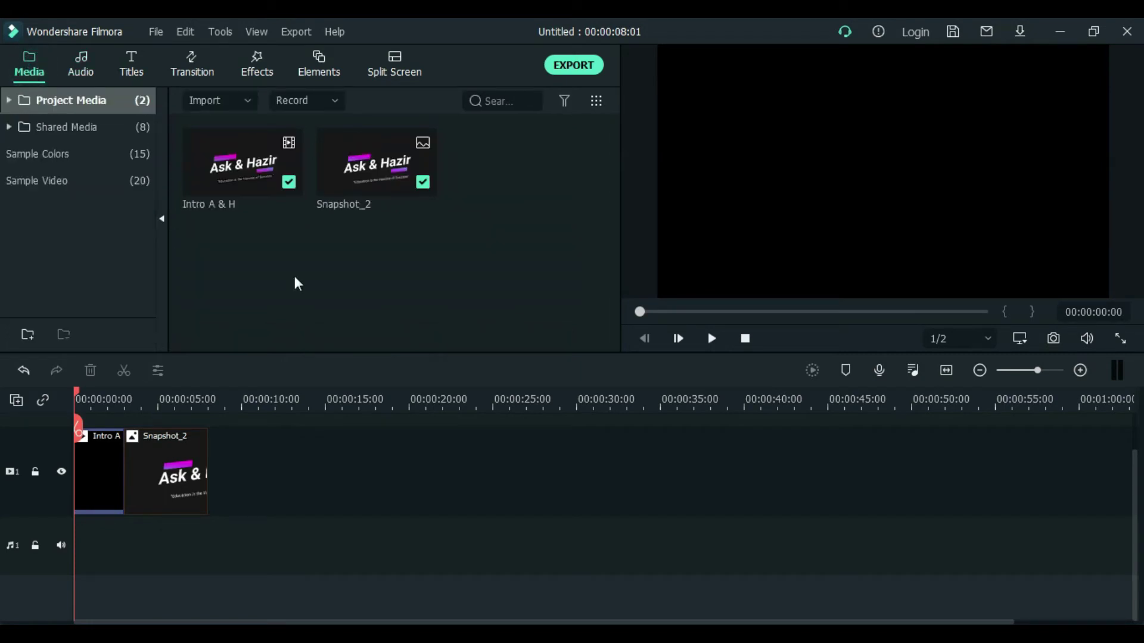
pyautogui.doubleClick(389, 228)
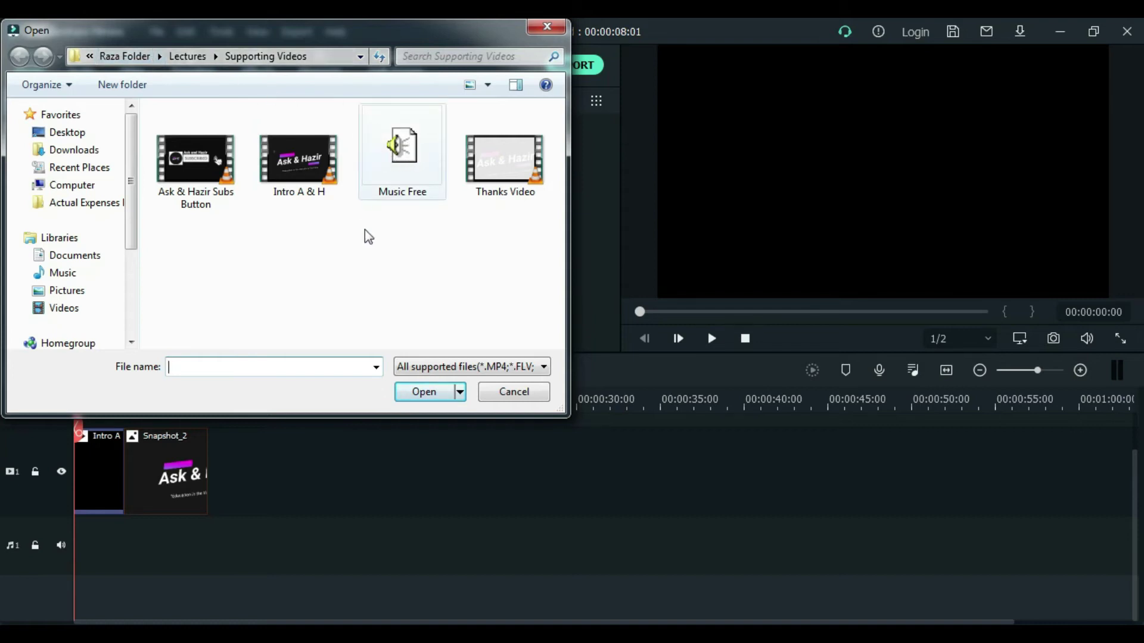
pyautogui.click(402, 138)
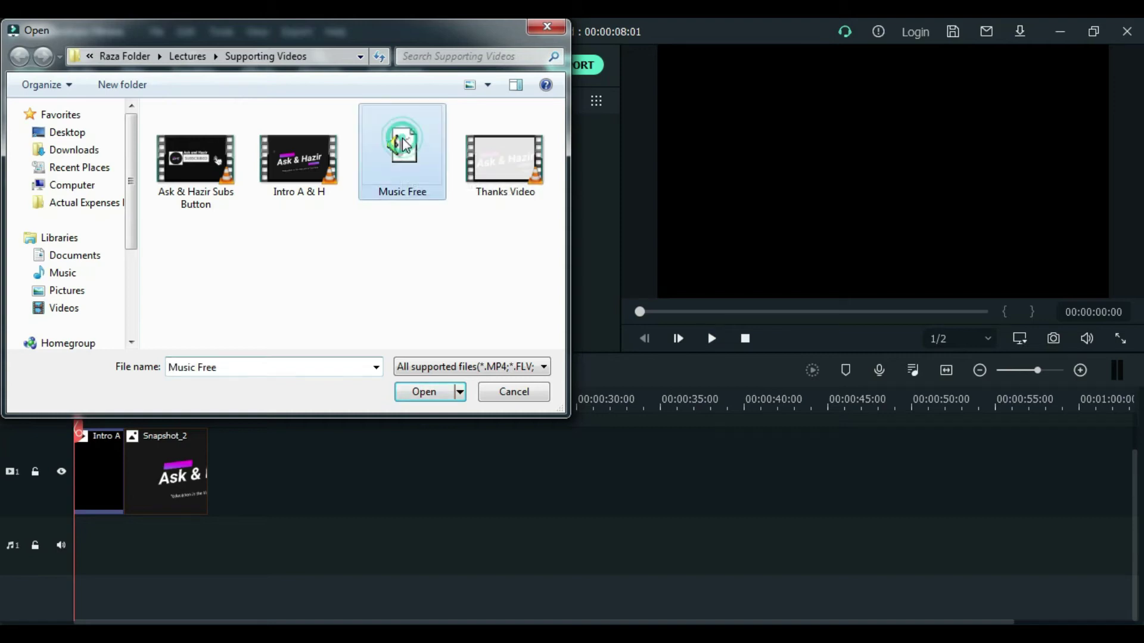
pyautogui.click(422, 391)
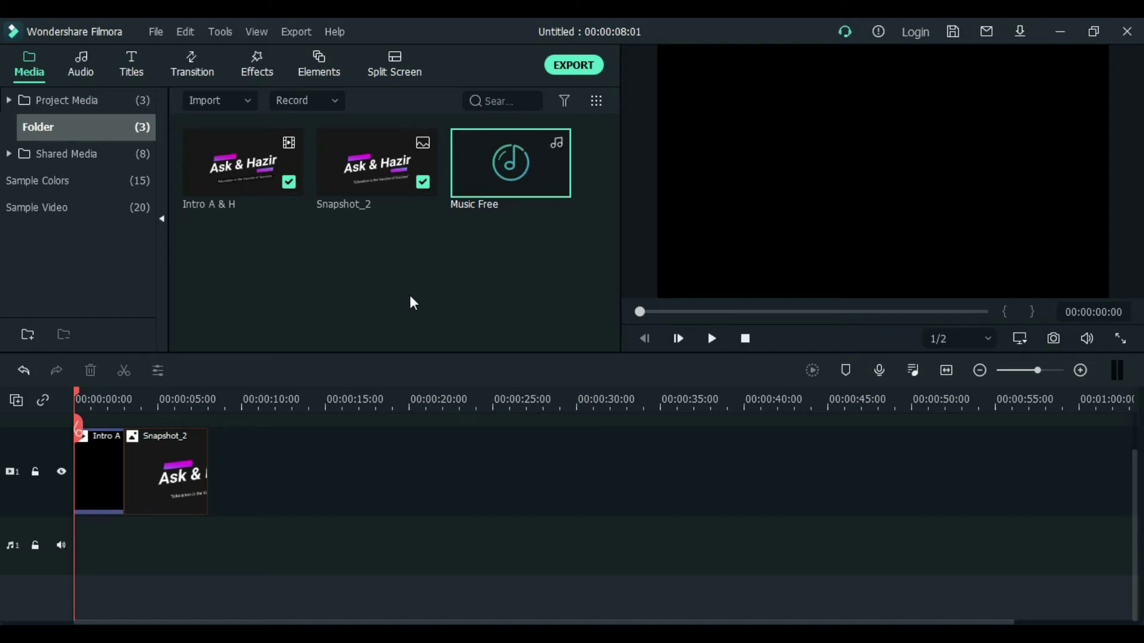
pyautogui.moveTo(485, 166); pyautogui.dragTo(64, 507)
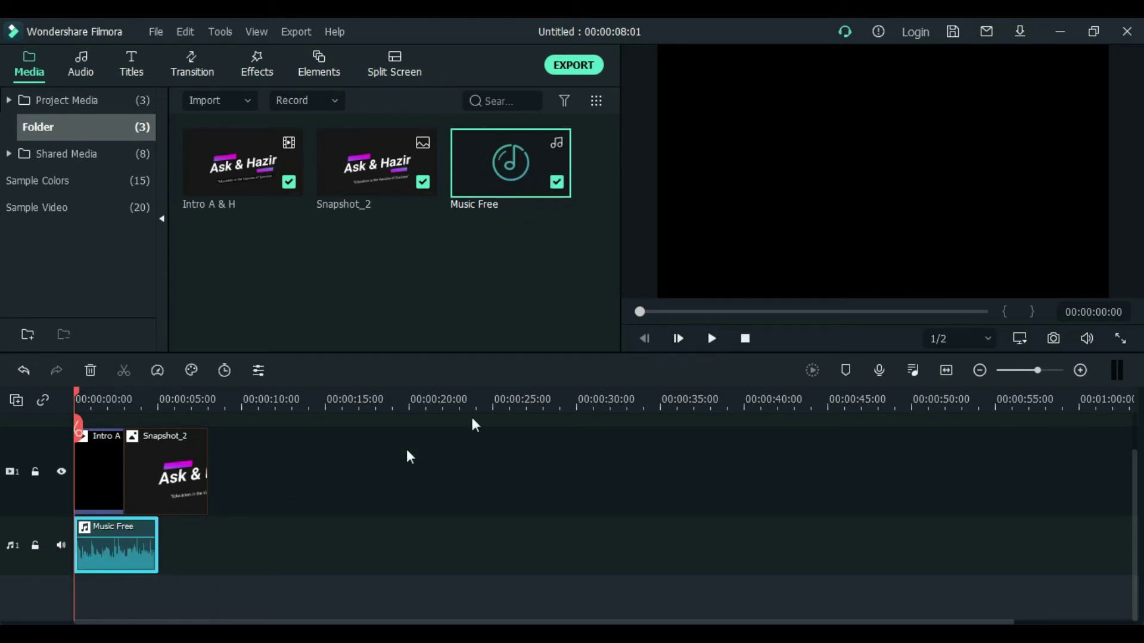
# Play the timeline with the Music Free clip and return the playhead to the beginning
pyautogui.click(712, 338)
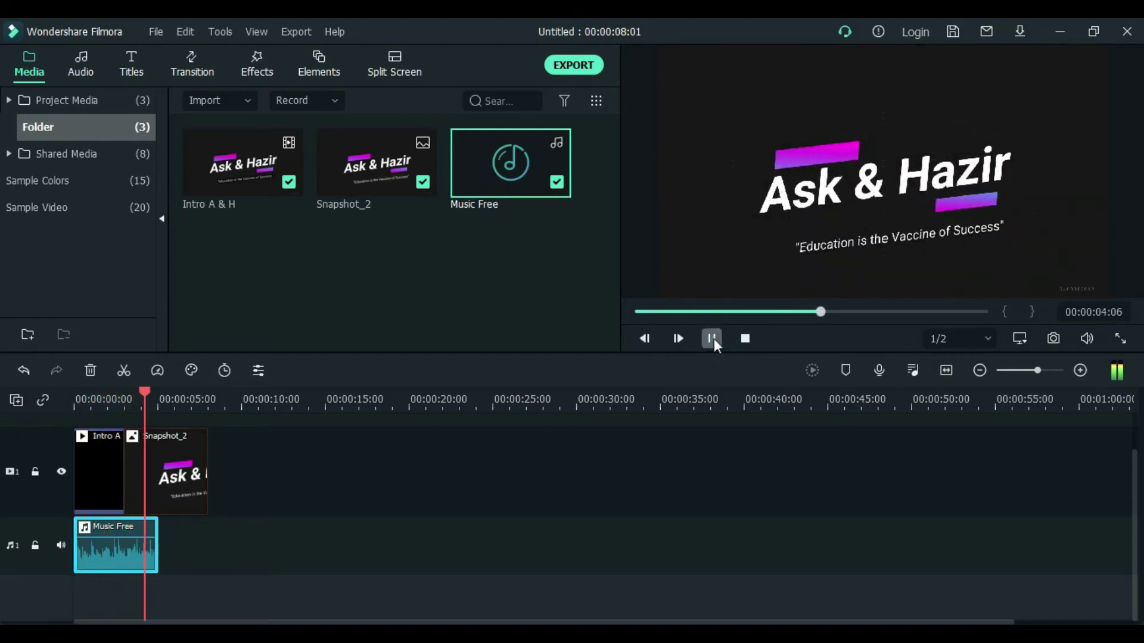
pyautogui.click(712, 339)
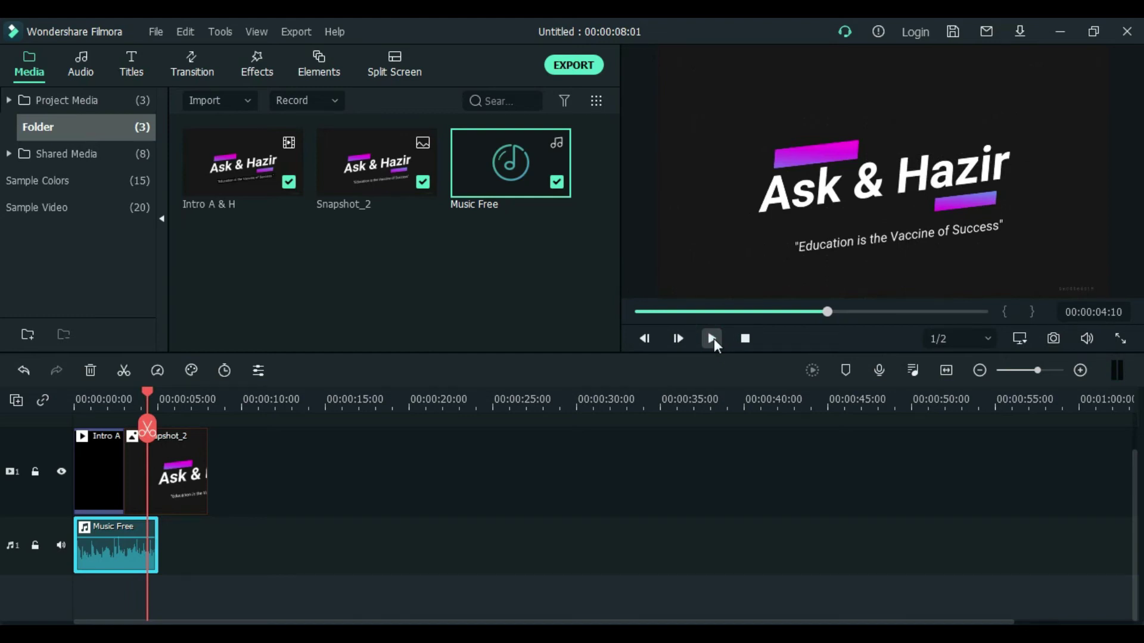
pyautogui.moveTo(148, 392); pyautogui.dragTo(76, 393)
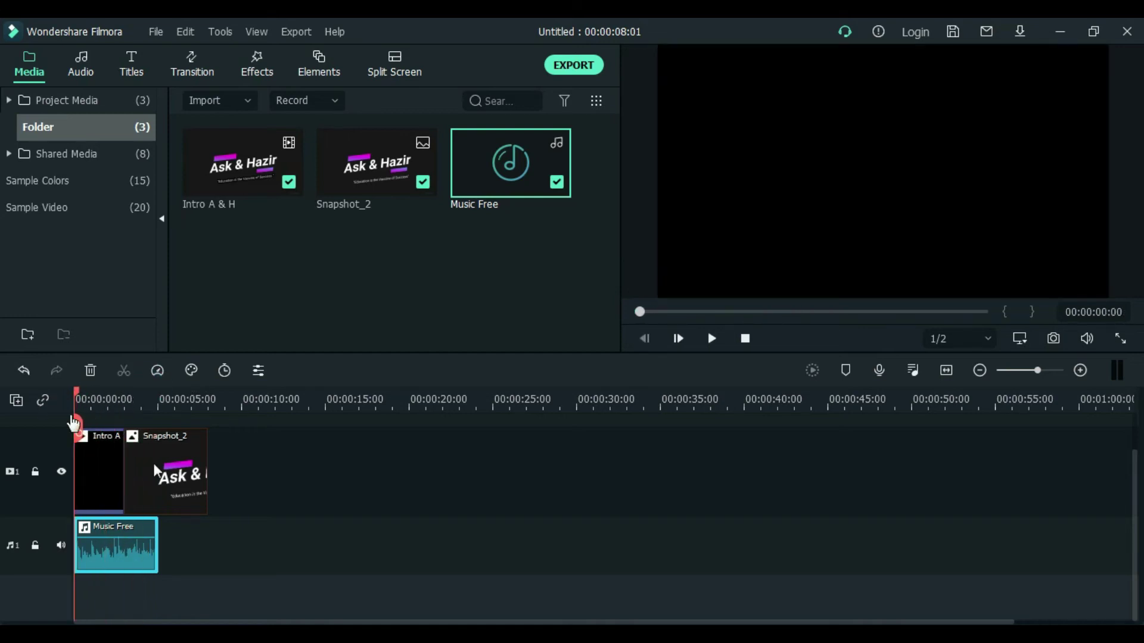
# Paste a copy of the Music Free clip at 00:00:05:00, directly after the first one on audio track 1
pyautogui.click(159, 407)
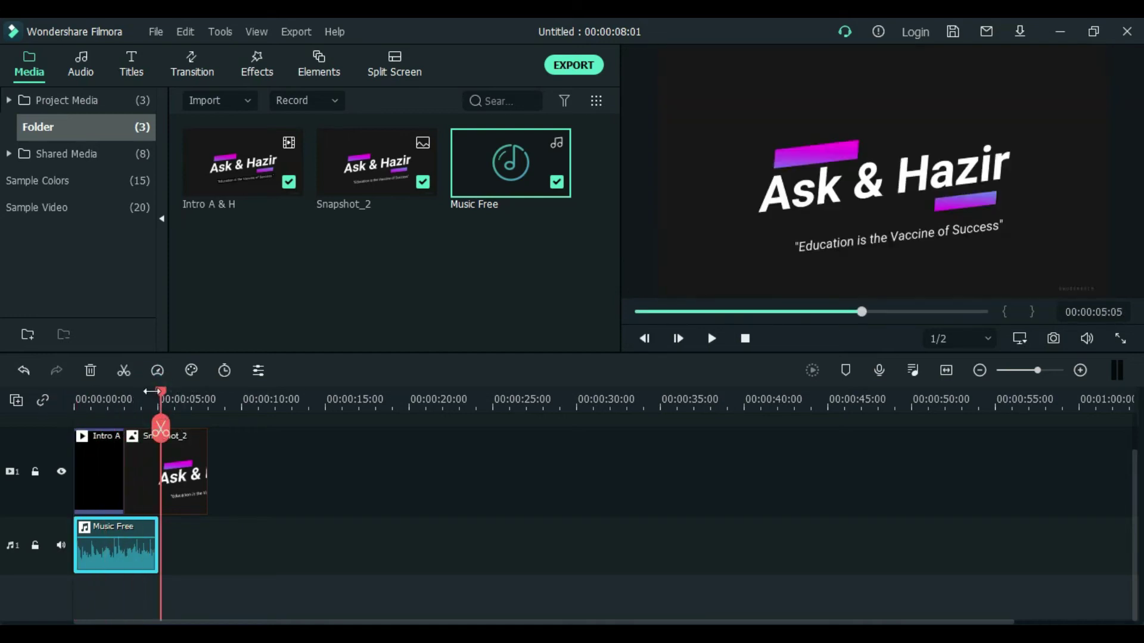
pyautogui.moveTo(160, 397); pyautogui.dragTo(206, 403)
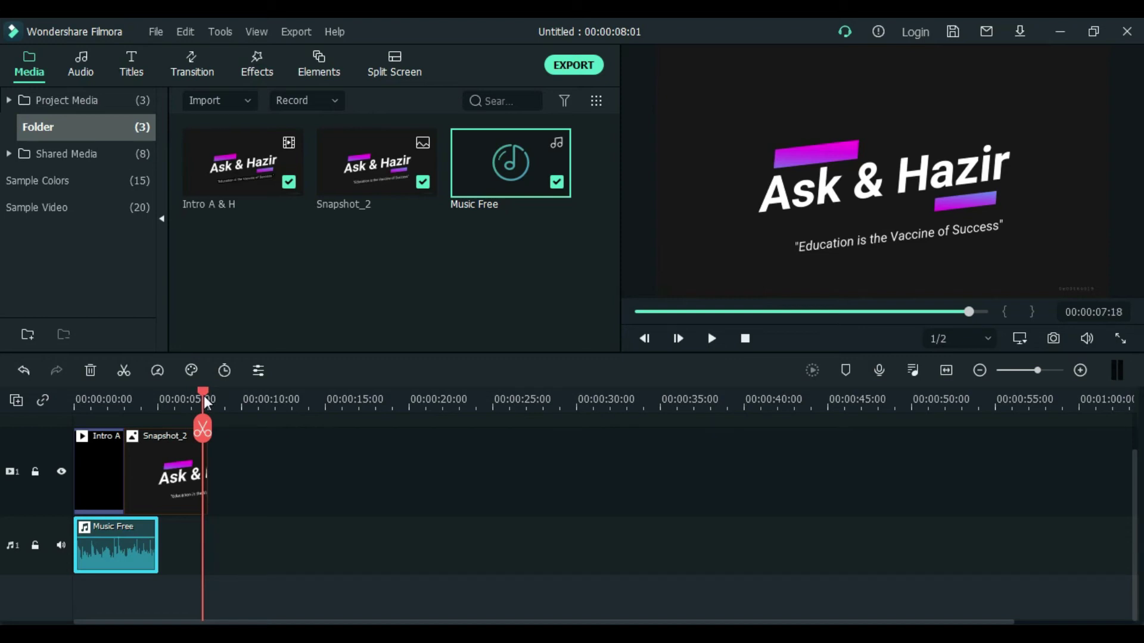
pyautogui.moveTo(205, 396); pyautogui.dragTo(159, 397)
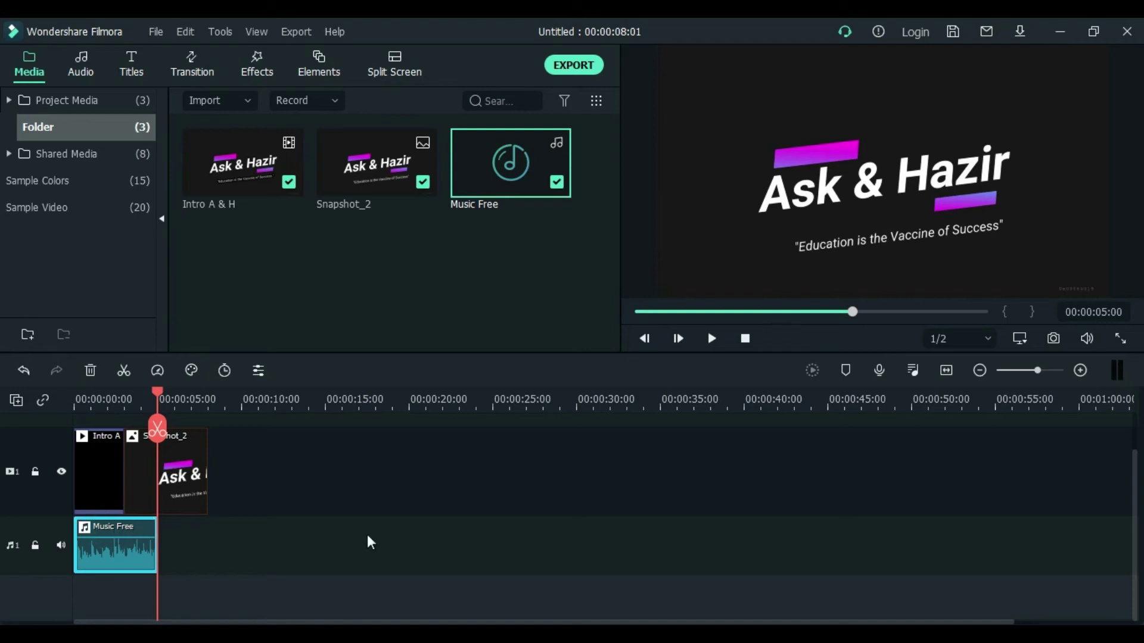
pyautogui.hotkey('ctrl', 'v')
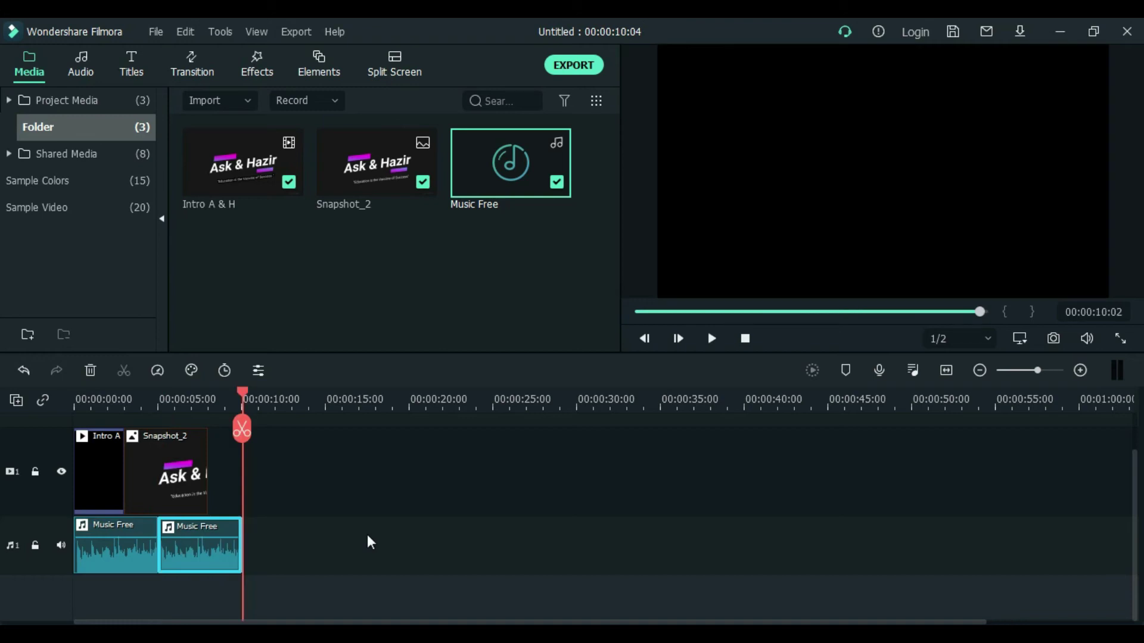
# Play the timeline from near the start past the join between the two Music Free clips
pyautogui.moveTo(243, 397); pyautogui.dragTo(76, 385)
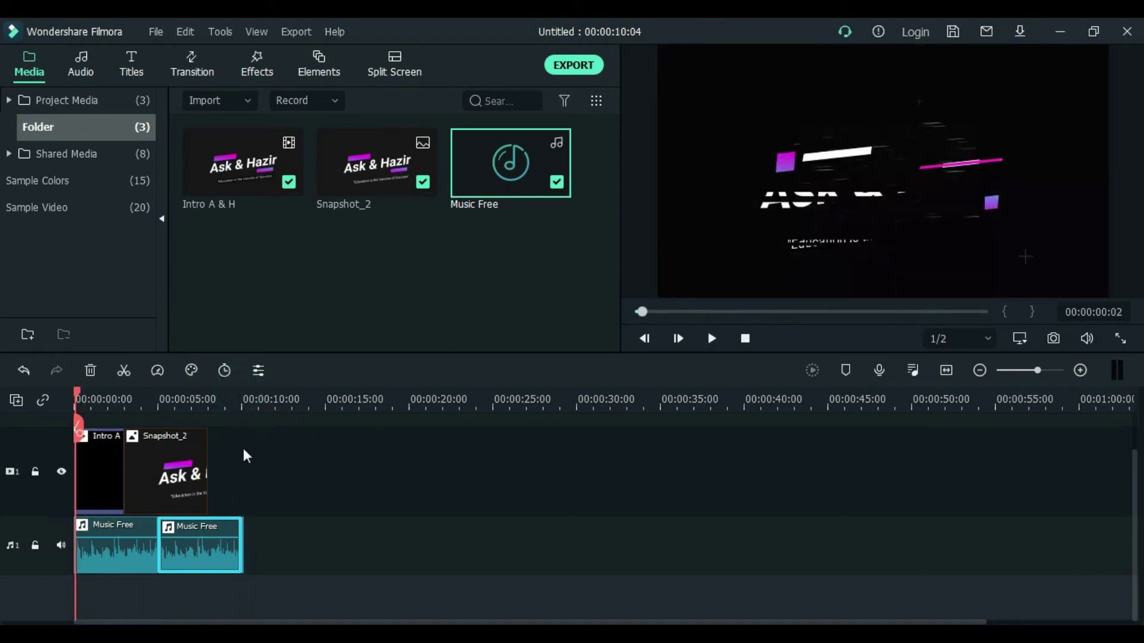
pyautogui.click(711, 339)
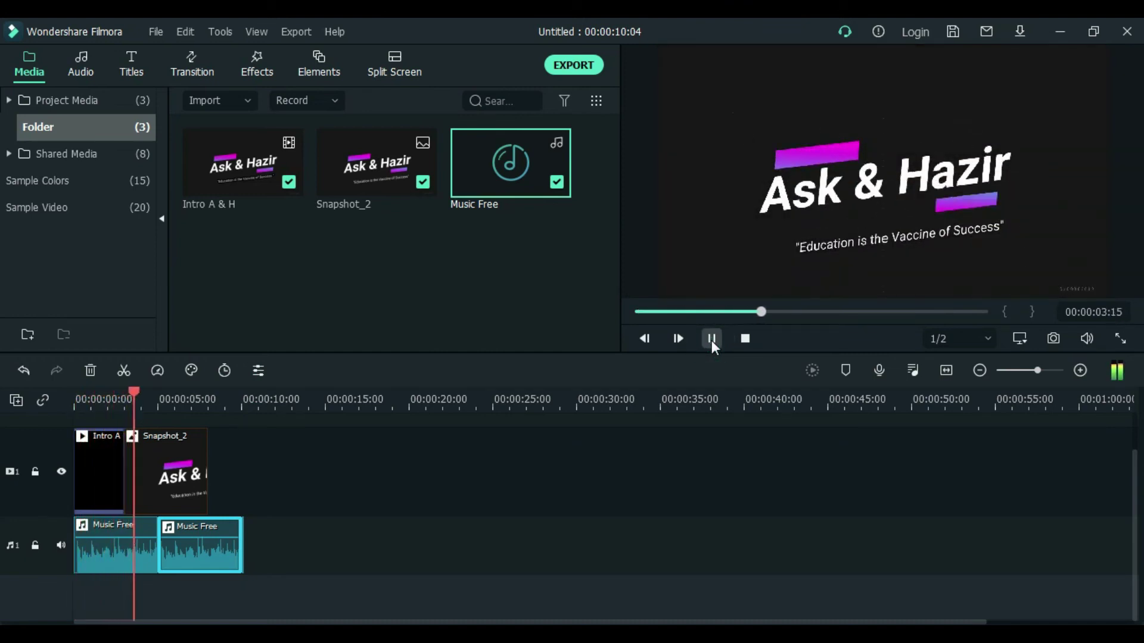
pyautogui.click(711, 338)
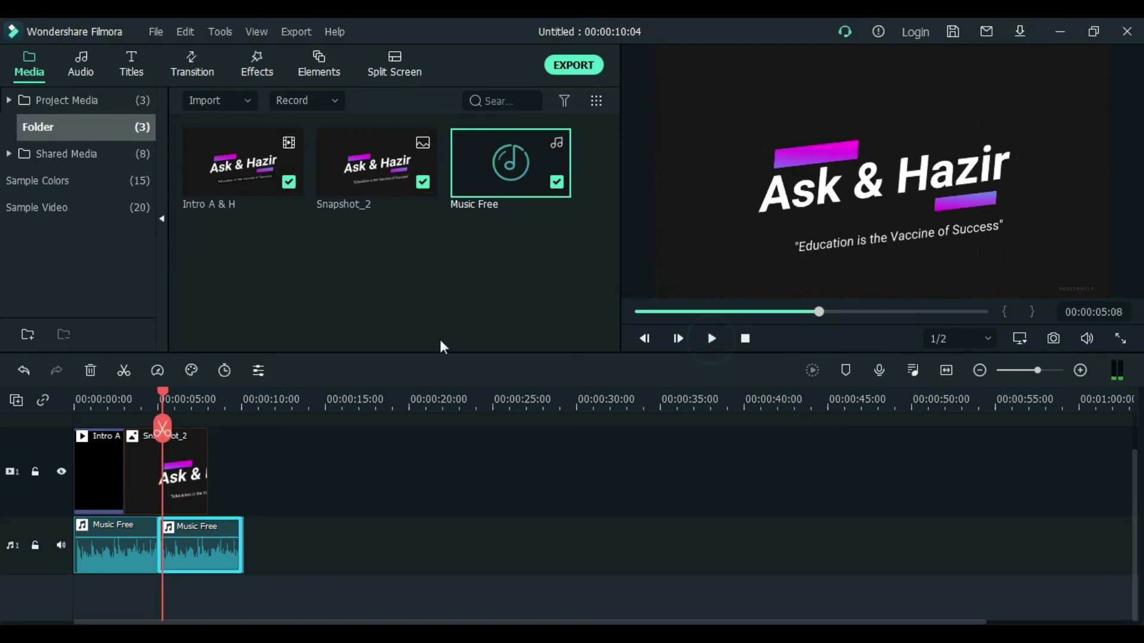
# Split the second Music Free clip at 00:00:07:23, near the end of the snapshot, and delete the excess part
pyautogui.moveTo(163, 398); pyautogui.dragTo(206, 394)
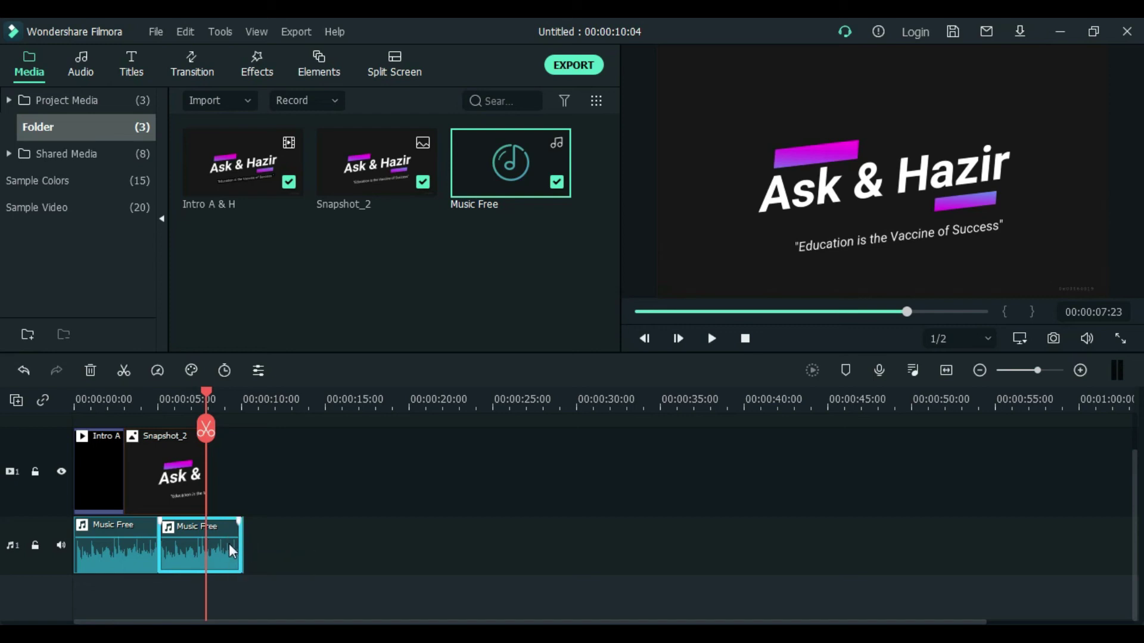
pyautogui.click(128, 370)
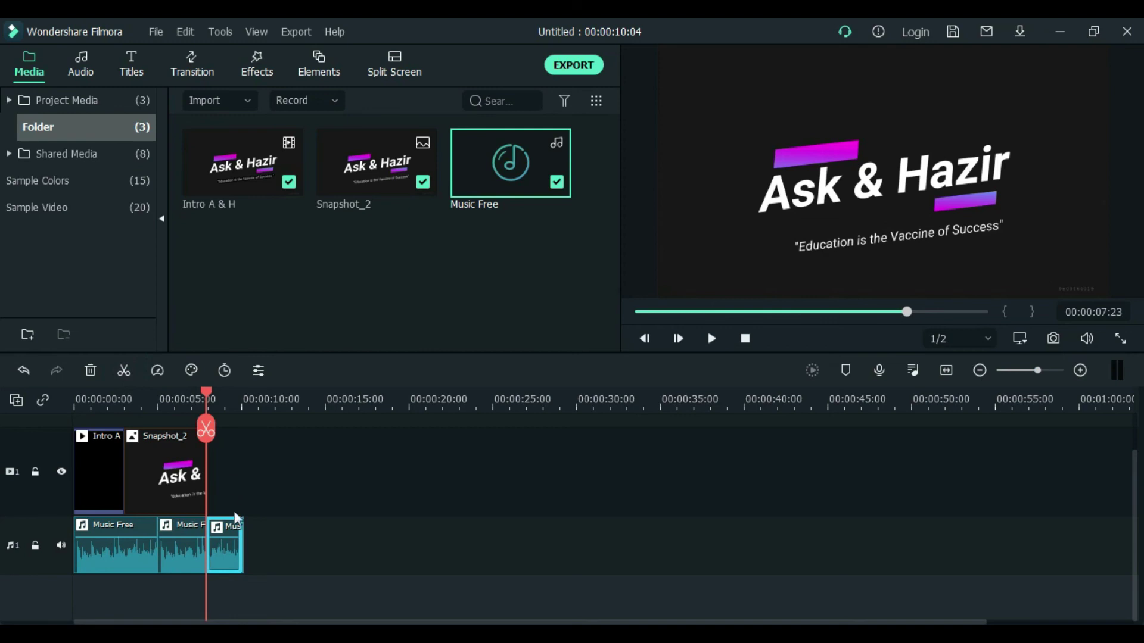
pyautogui.press('Delete')
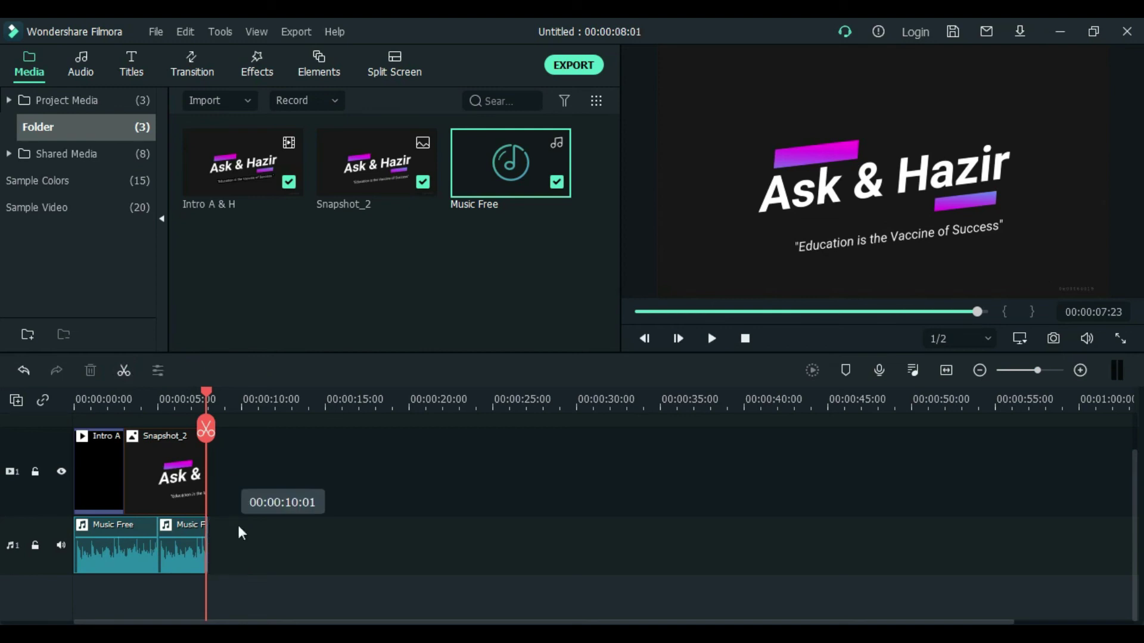
# Play the timeline from near the start to check the intro with the trimmed background music
pyautogui.moveTo(206, 394); pyautogui.dragTo(78, 395)
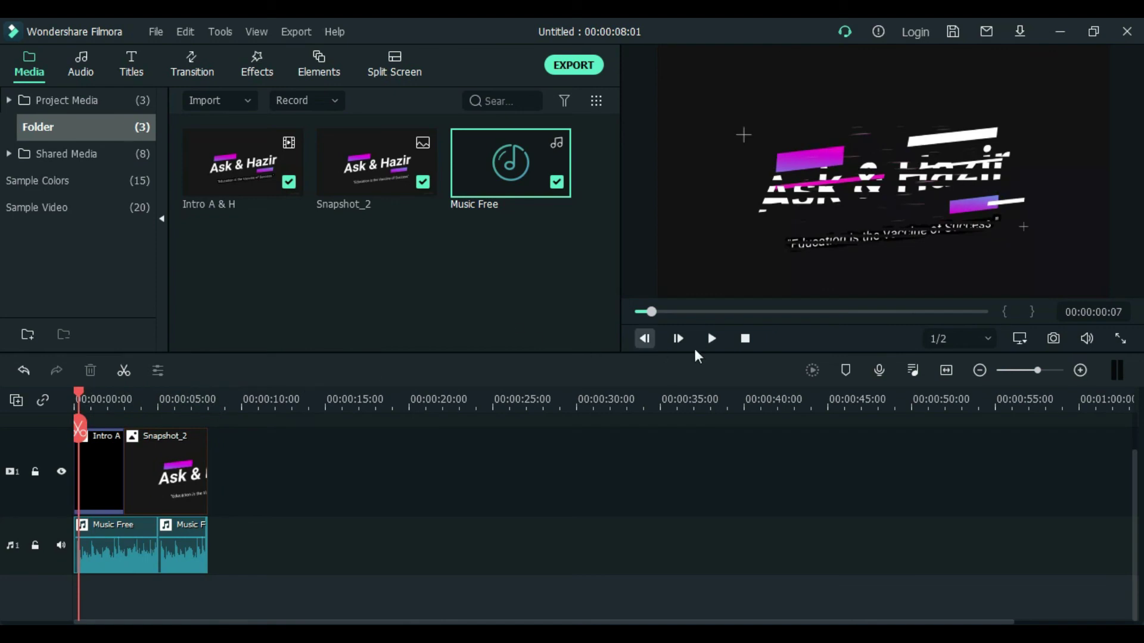
pyautogui.click(713, 342)
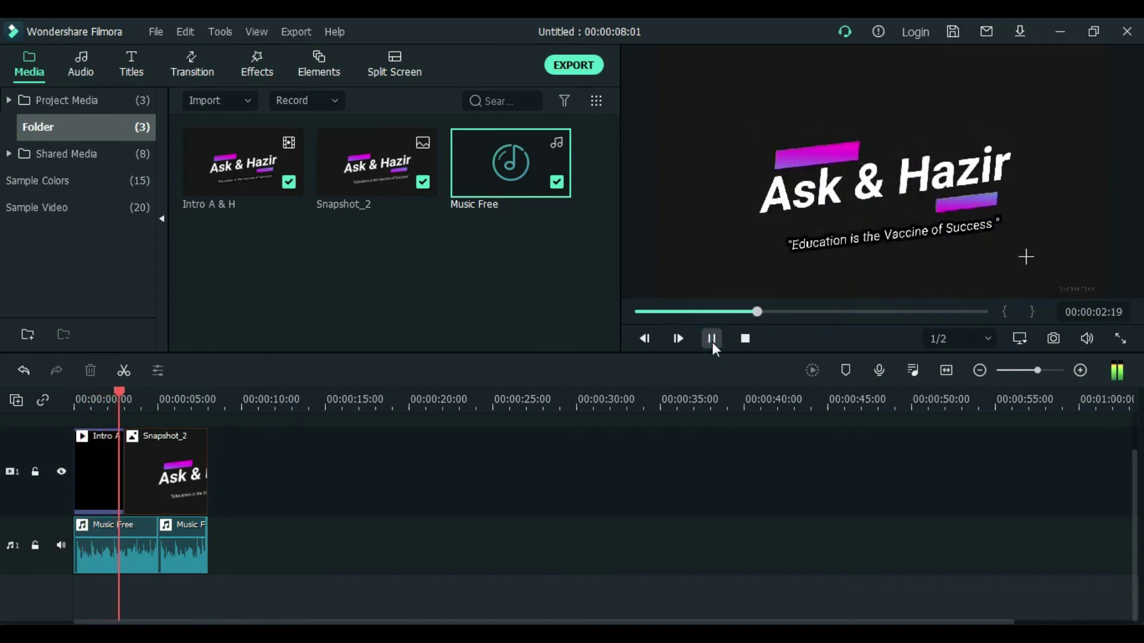
pyautogui.click(712, 342)
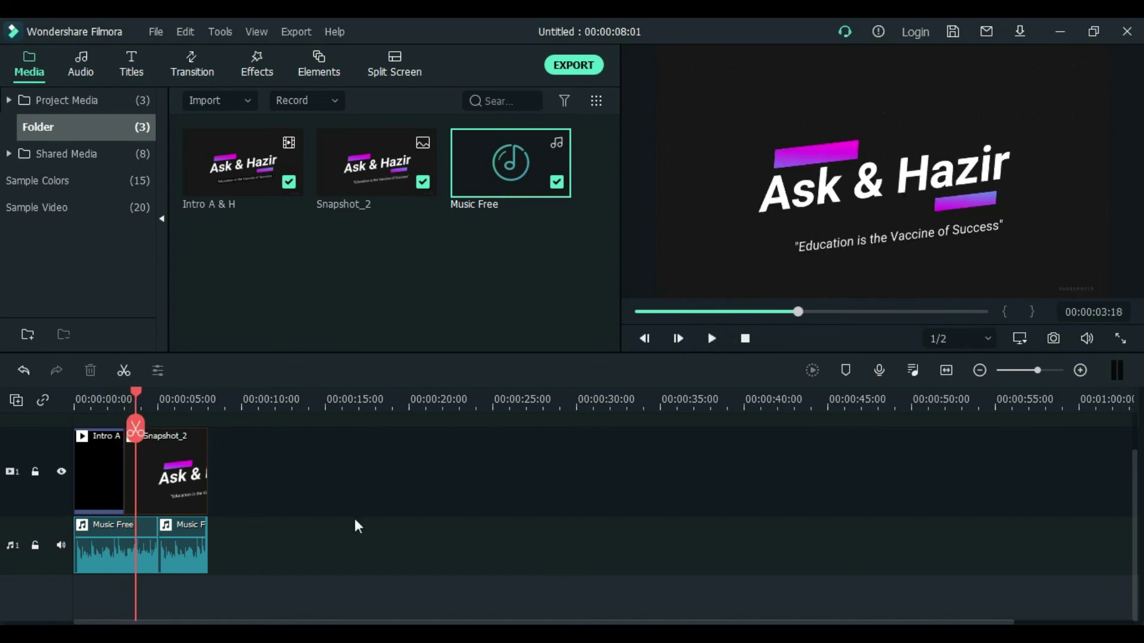